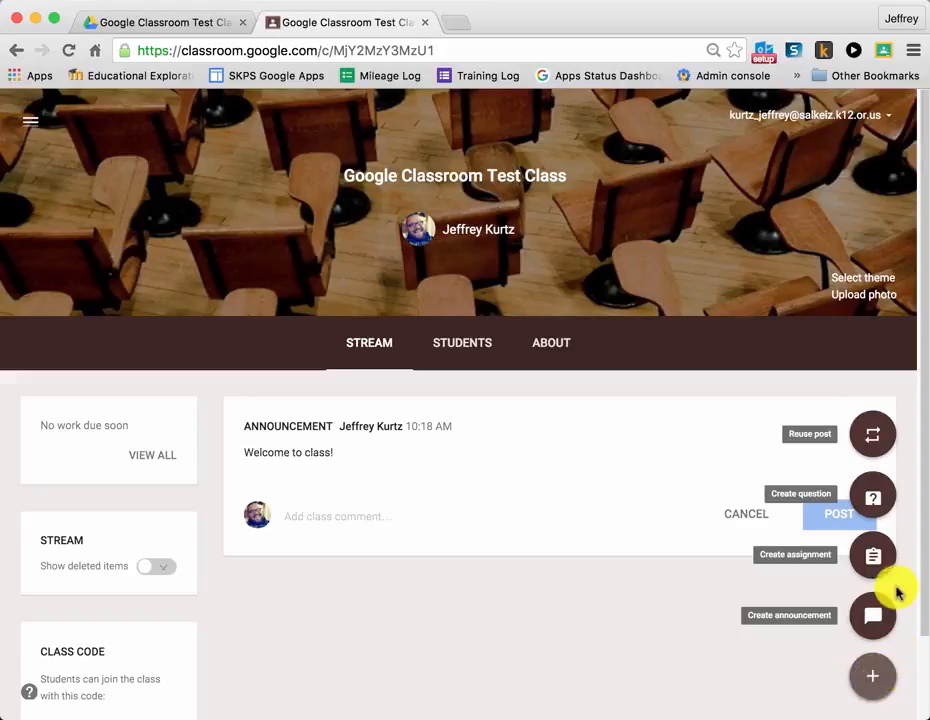
Create a new assignment for the Google Classroom Test Class titled "Summer Writing", without a description
left_click(875, 558)
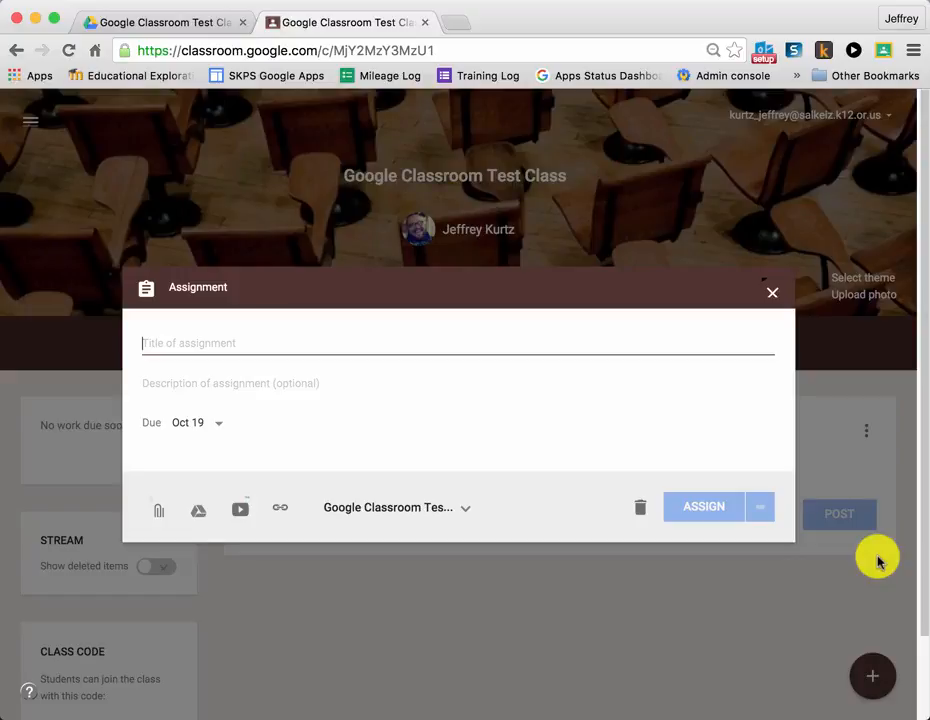
type("Summer ")
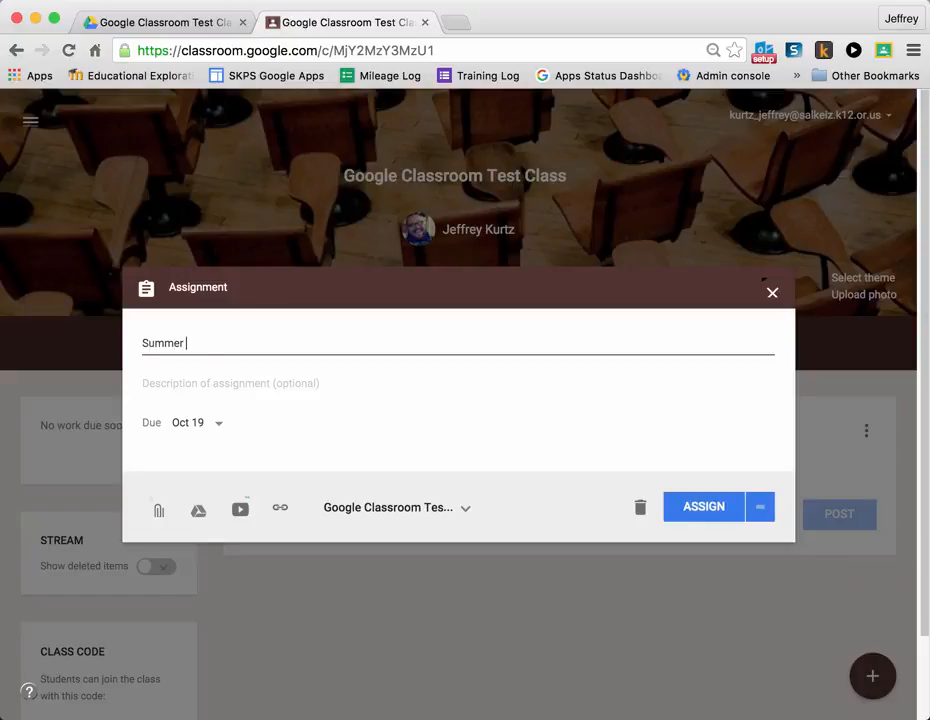
type("Writing")
left_click(189, 376)
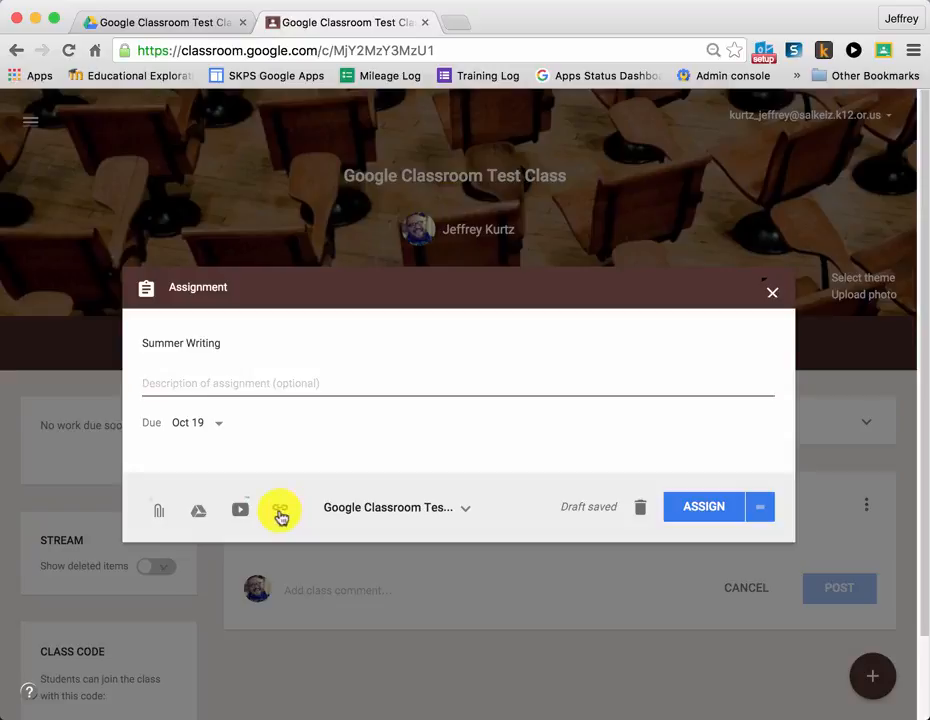
Try adding PA PD Extravaganza, Auburn Tech Class and Weddle 3rd Grade as recipient classes, and deselect them again
left_click(466, 510)
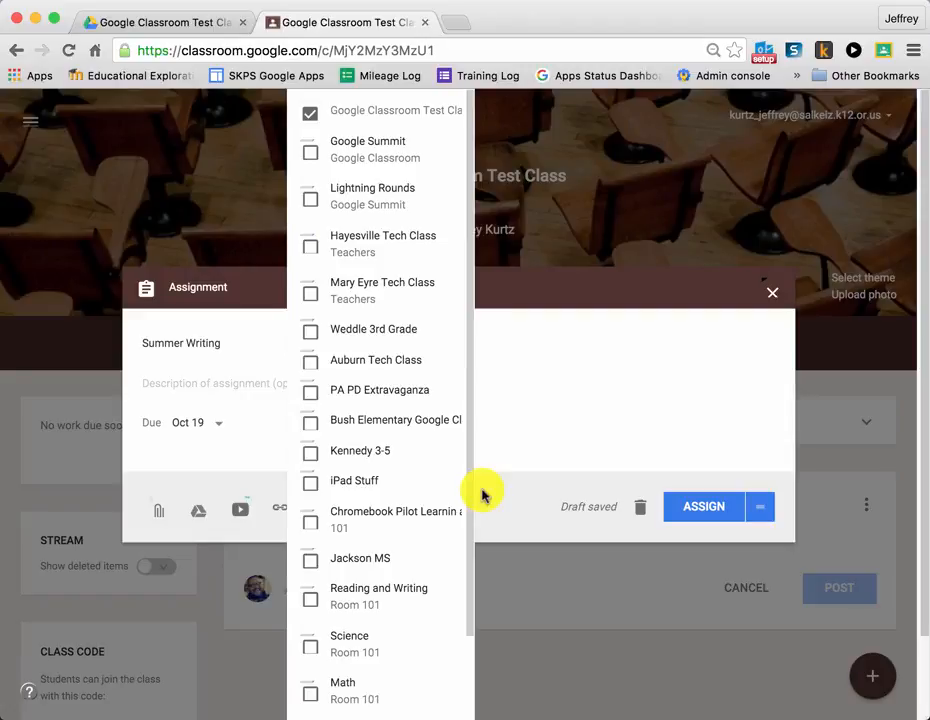
left_click(310, 395)
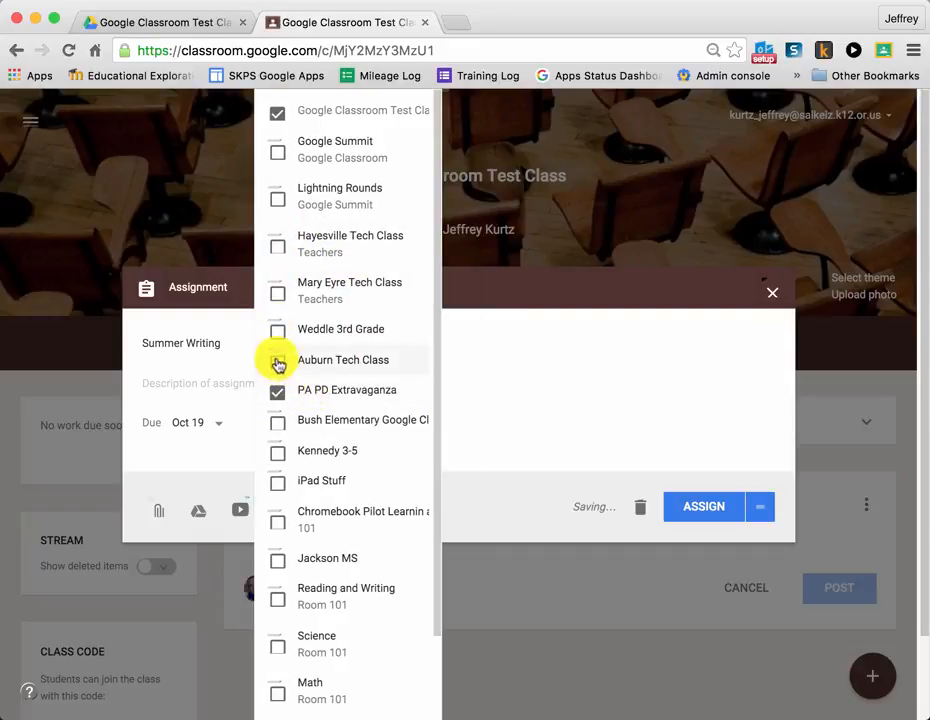
left_click(278, 362)
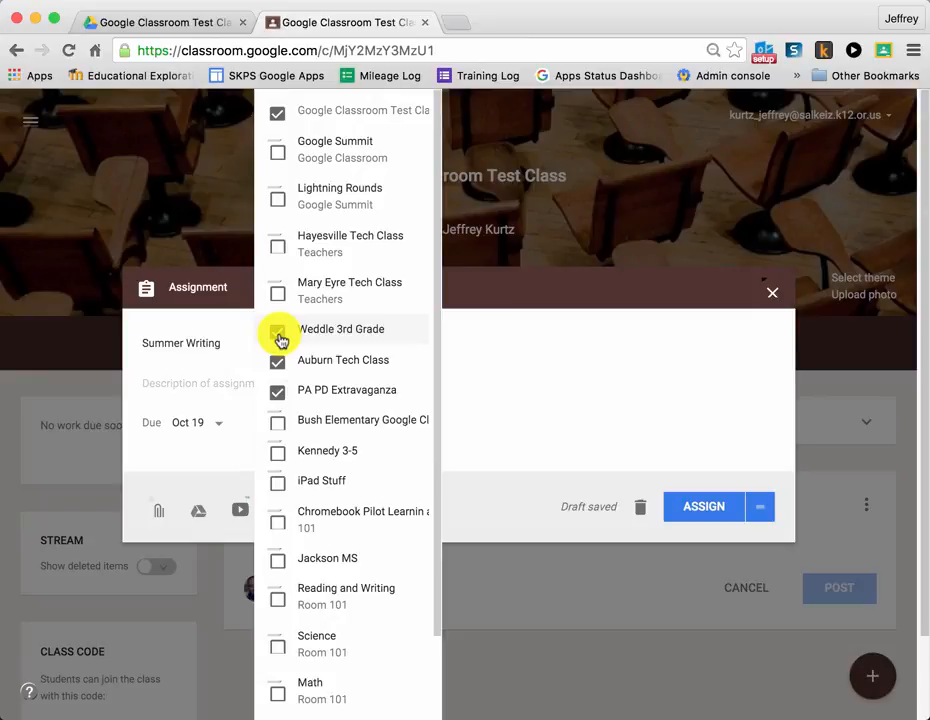
left_click(278, 363)
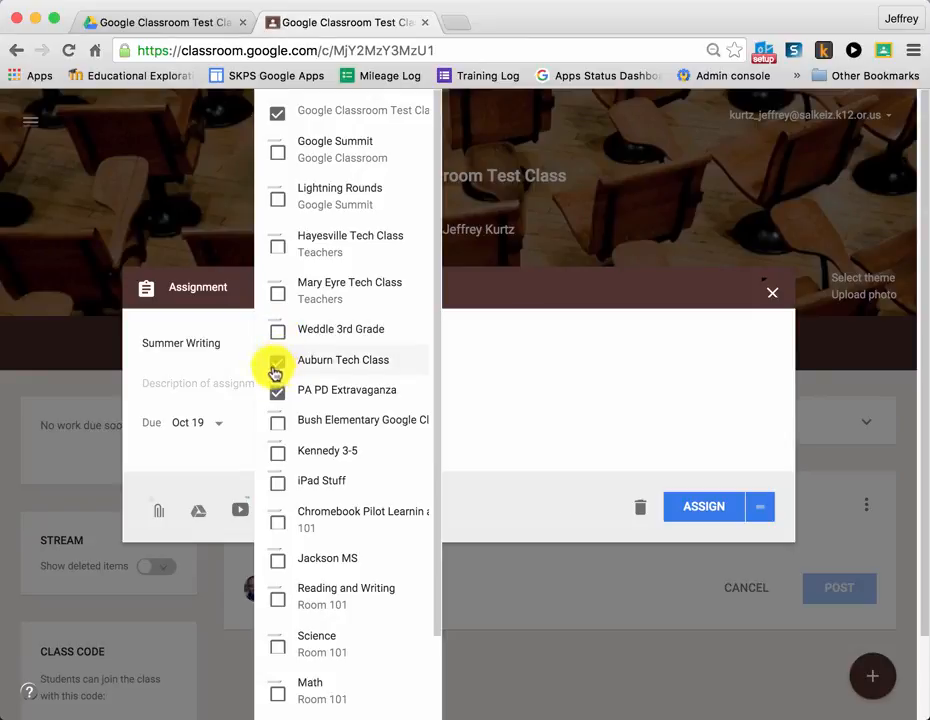
left_click(279, 393)
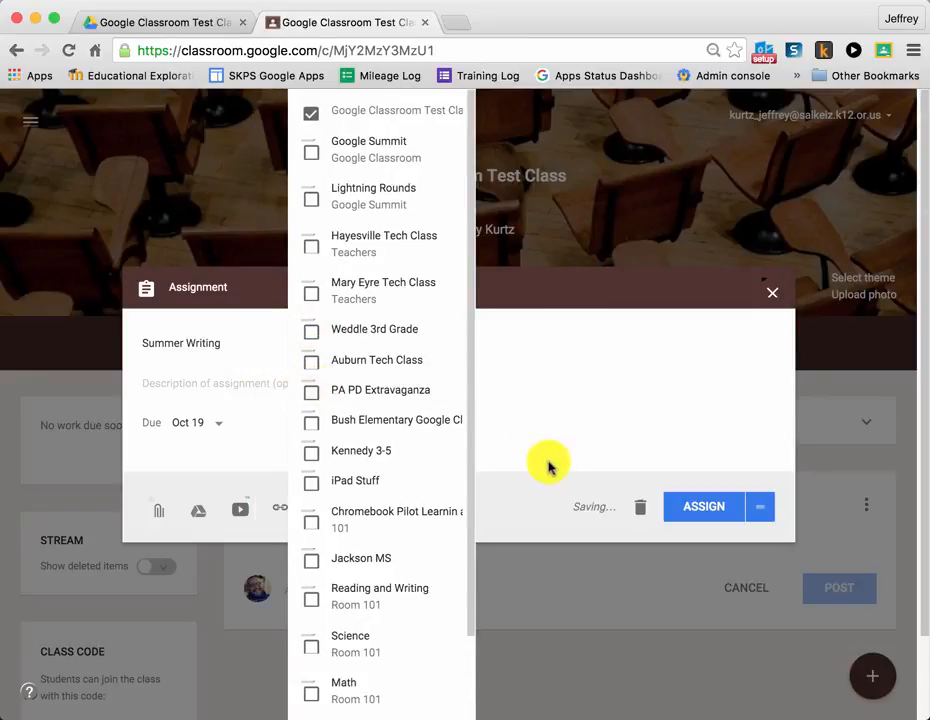
left_click(550, 467)
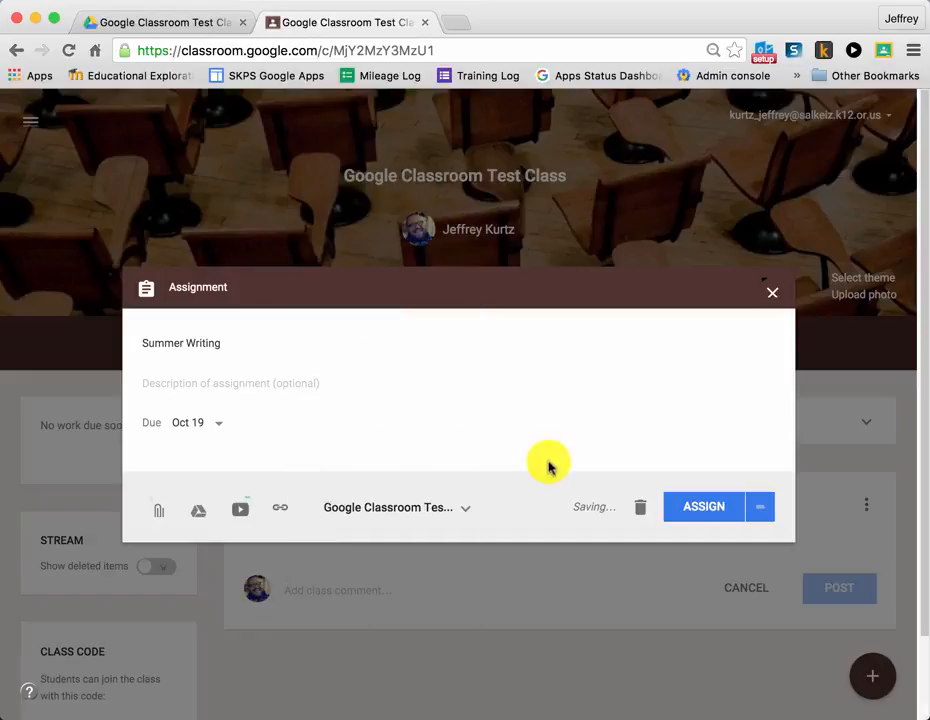
Search Google Drive for "assignment" and attach the document "[Template] Assignment: My Summer Vacation" to the assignment
left_click(197, 516)
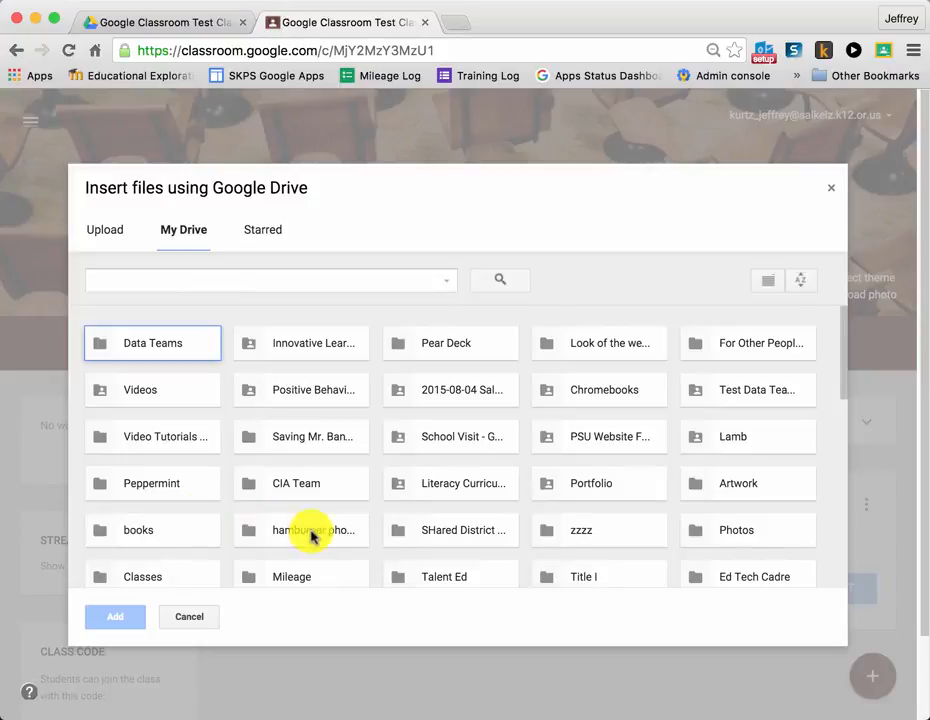
left_click(202, 282)
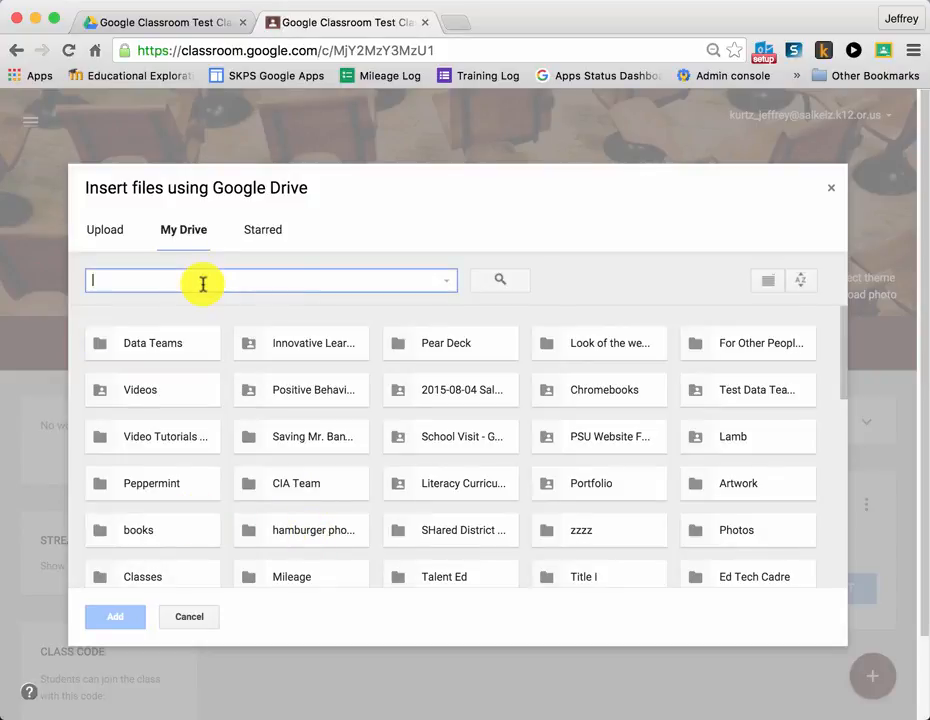
type("assign")
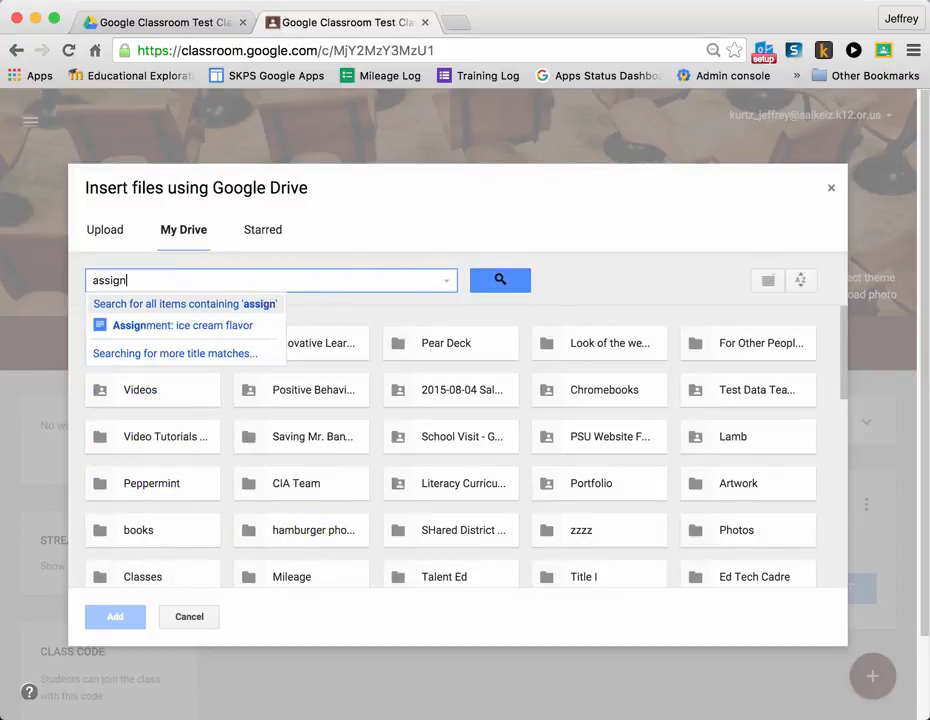
type("ment")
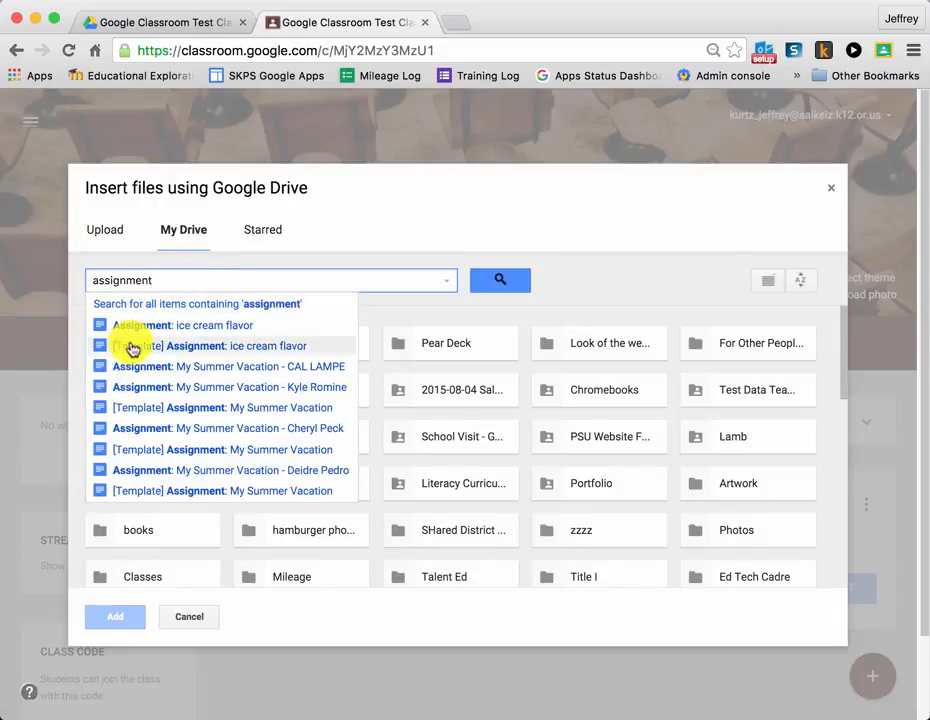
left_click(145, 409)
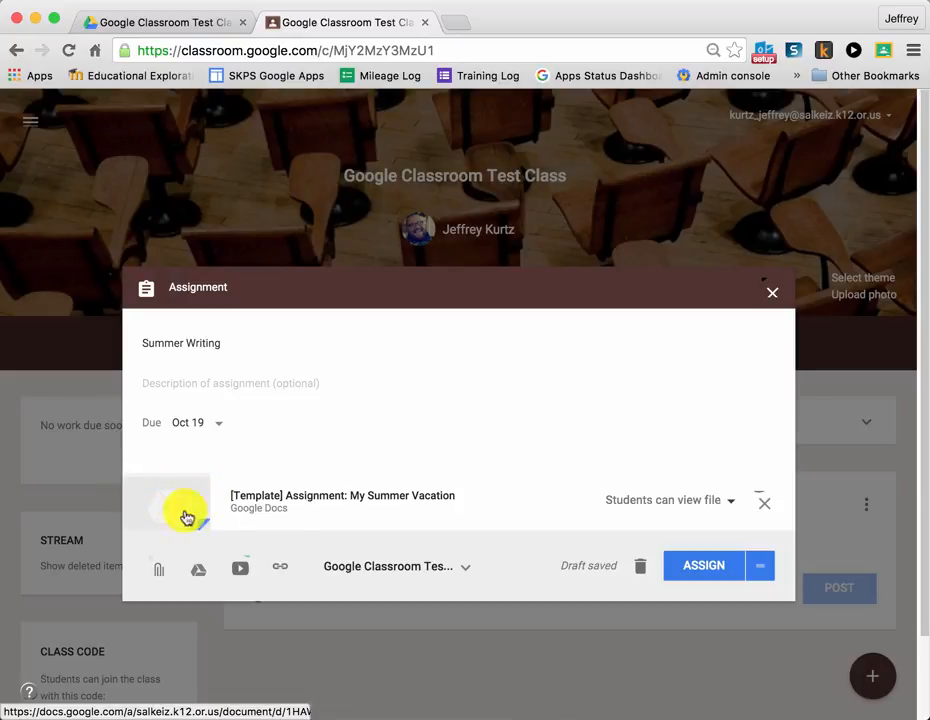
Set the sharing option of the attached template to "Make a copy for each student"
left_click(731, 503)
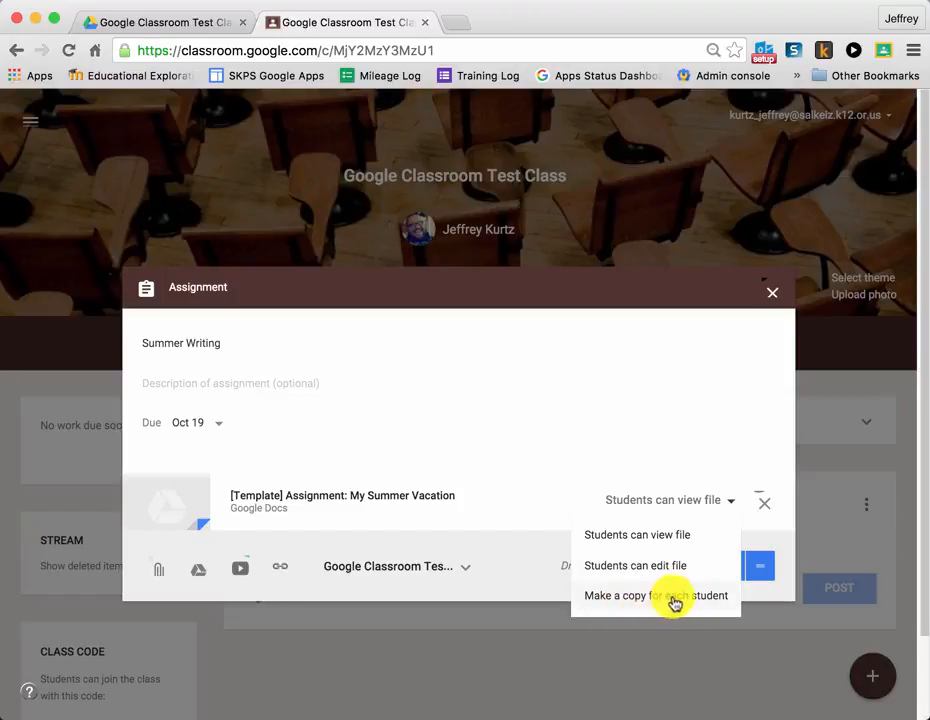
left_click(674, 599)
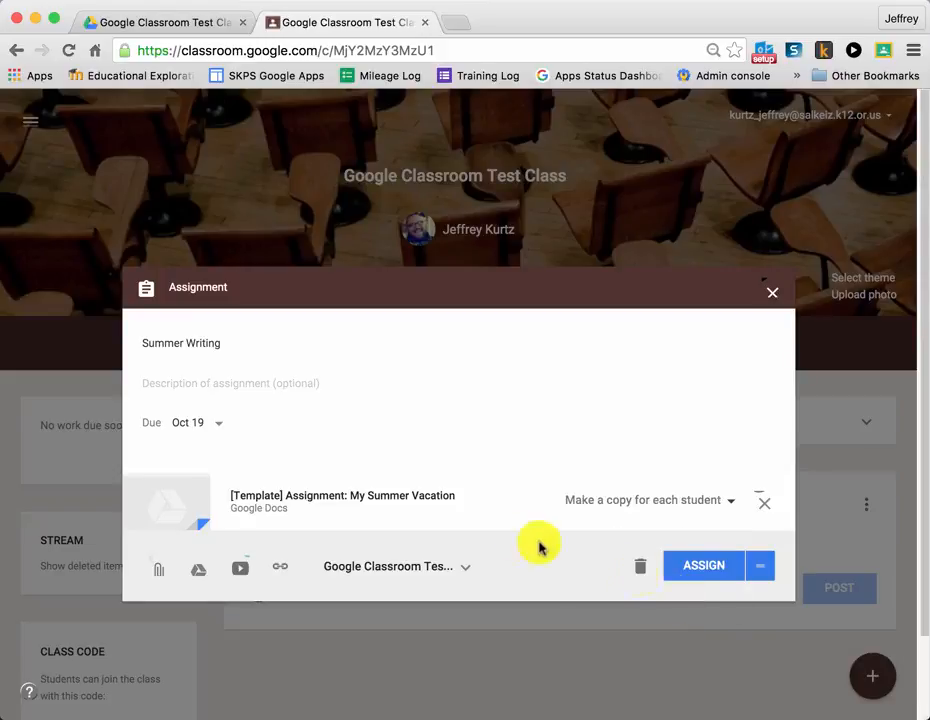
left_click(704, 567)
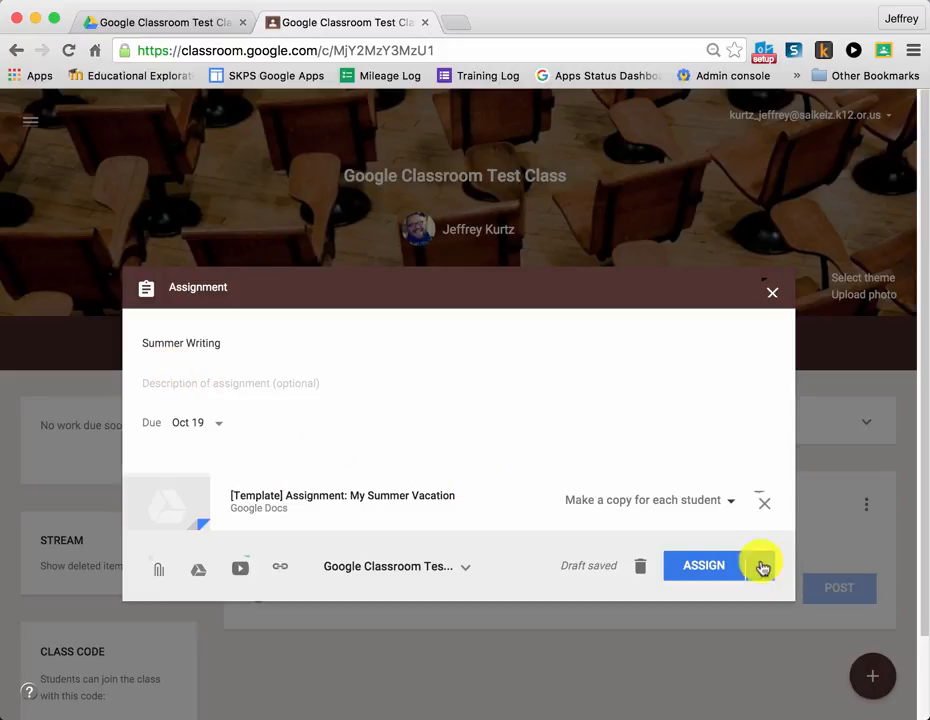
Set the due date to Oct 20, 2015 at 11:59 PM and assign the Summer Writing assignment to the class
left_click(214, 430)
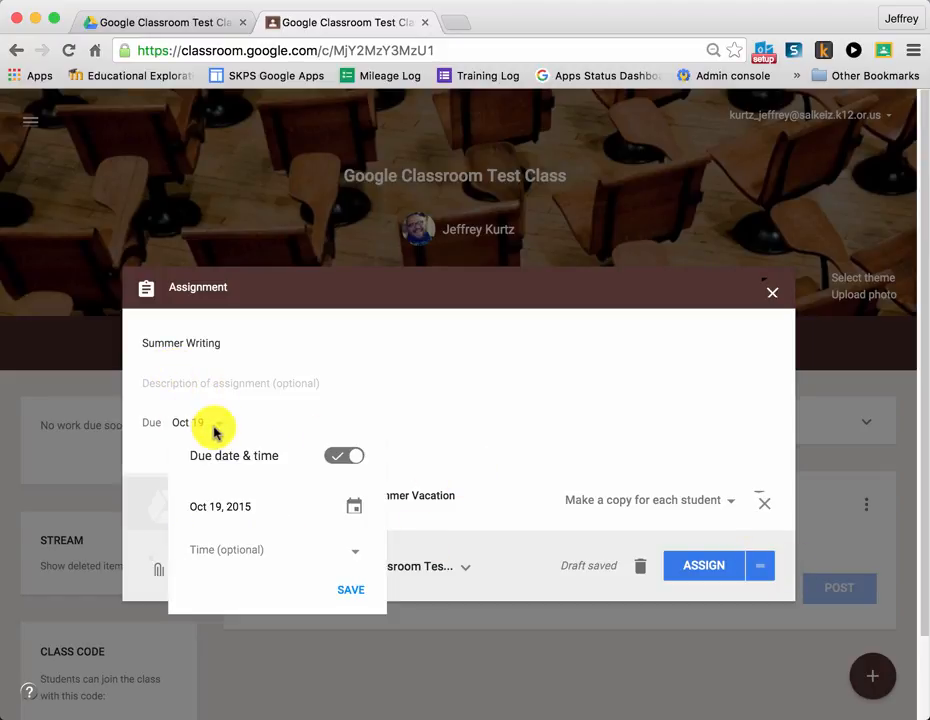
left_click(355, 506)
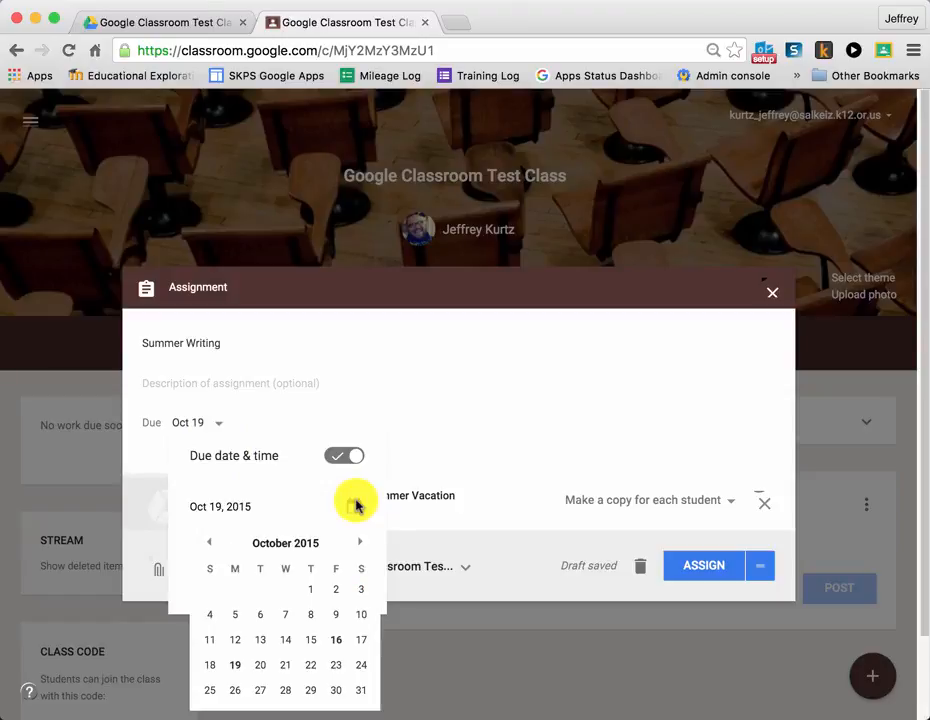
left_click(258, 665)
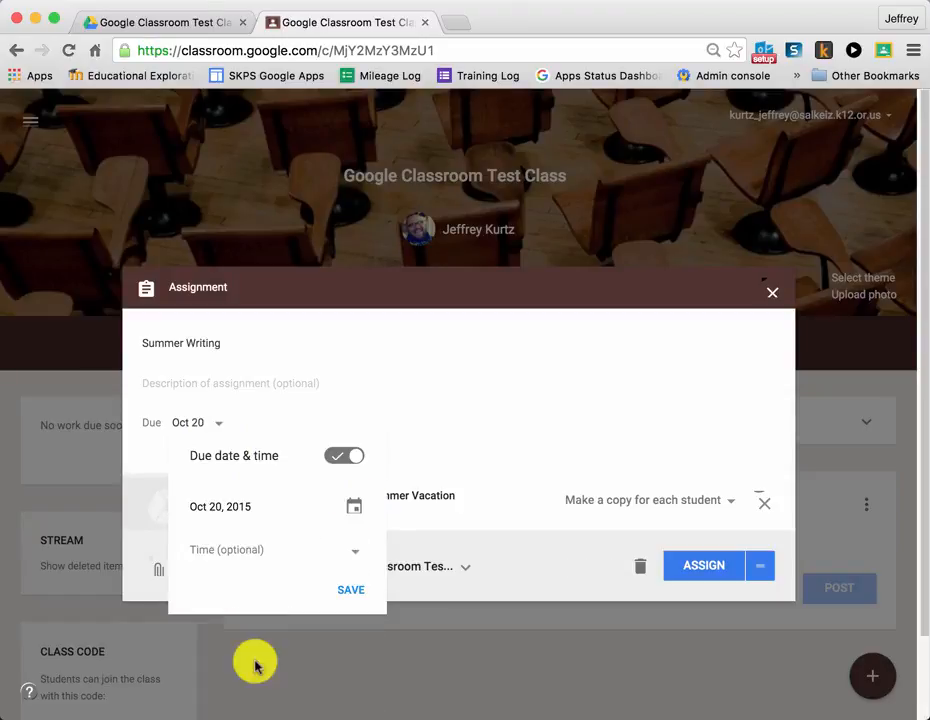
left_click(354, 552)
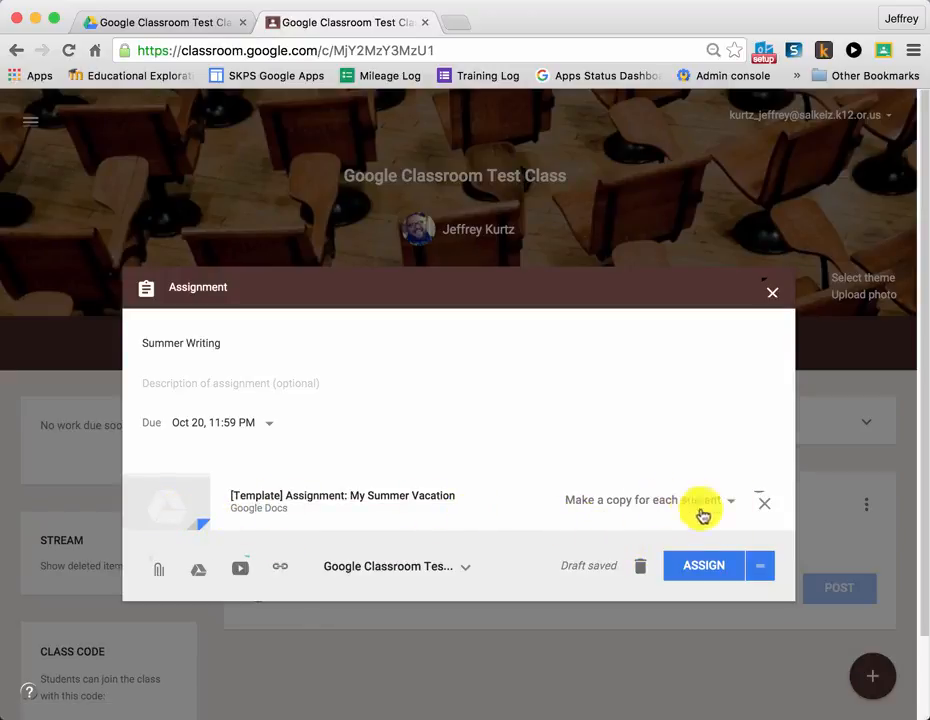
left_click(706, 570)
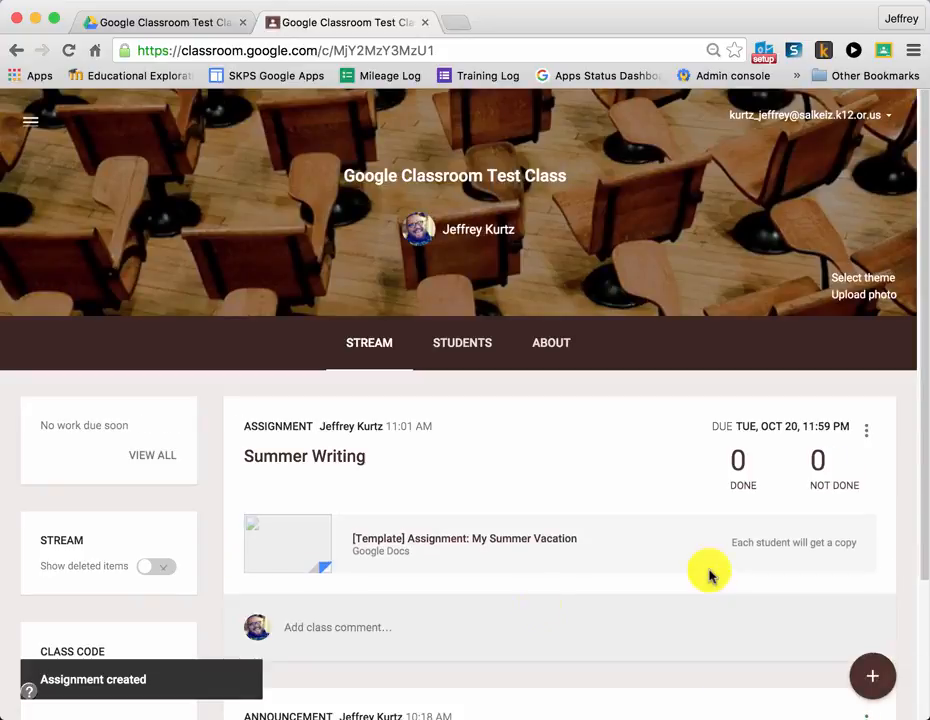
Review the class stream, and check the all-classes calendar for assignment due dates from Sep 27 through Oct 24, 2015
scroll(457, 488, "down", 3)
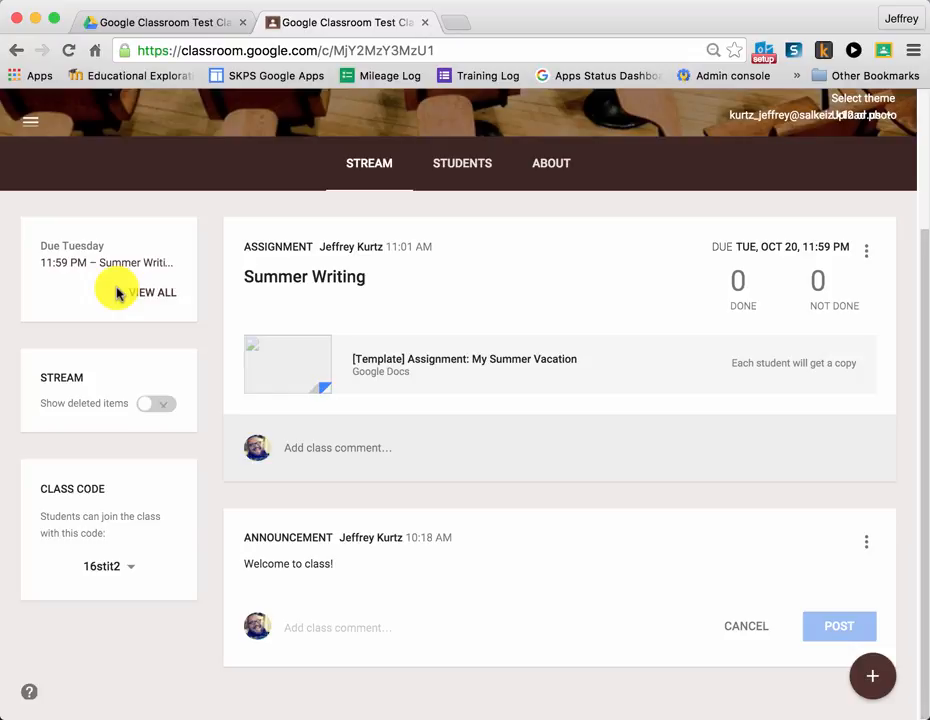
scroll(93, 243, "up", 3)
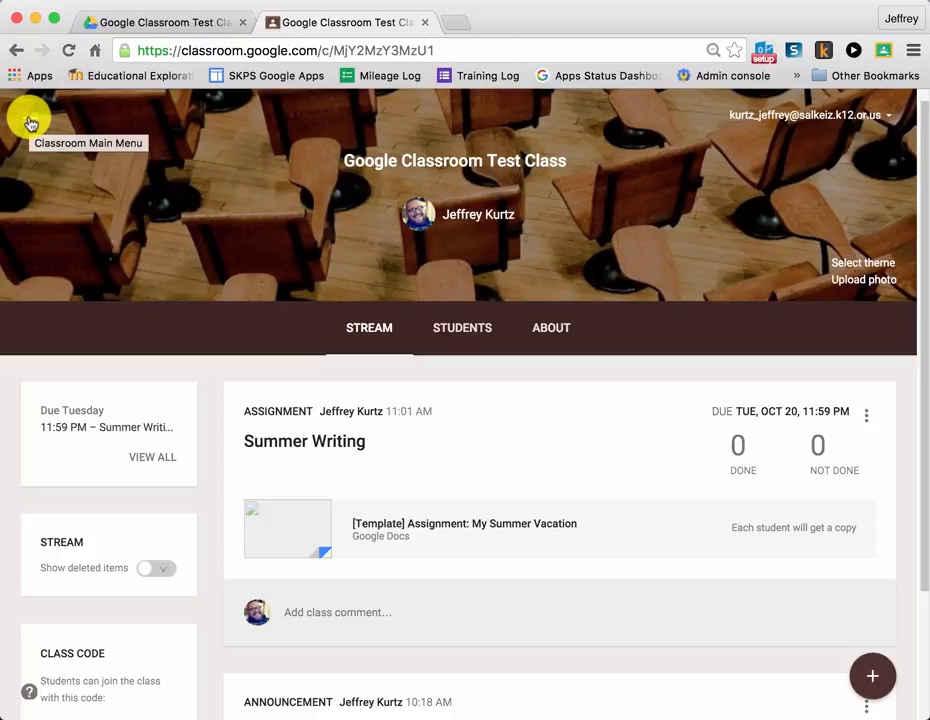
left_click(30, 123)
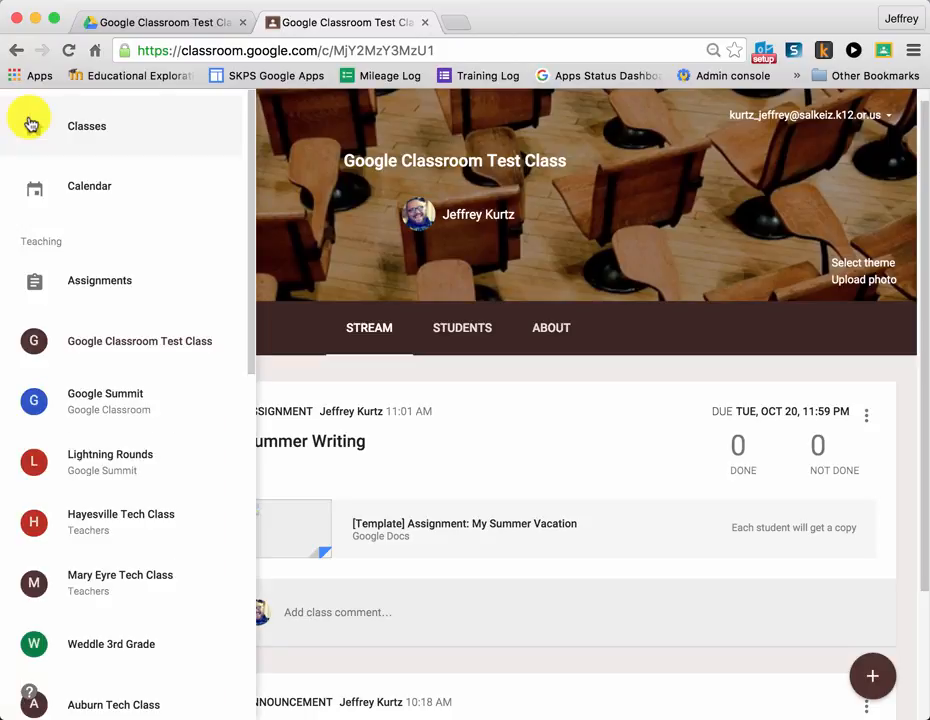
left_click(91, 190)
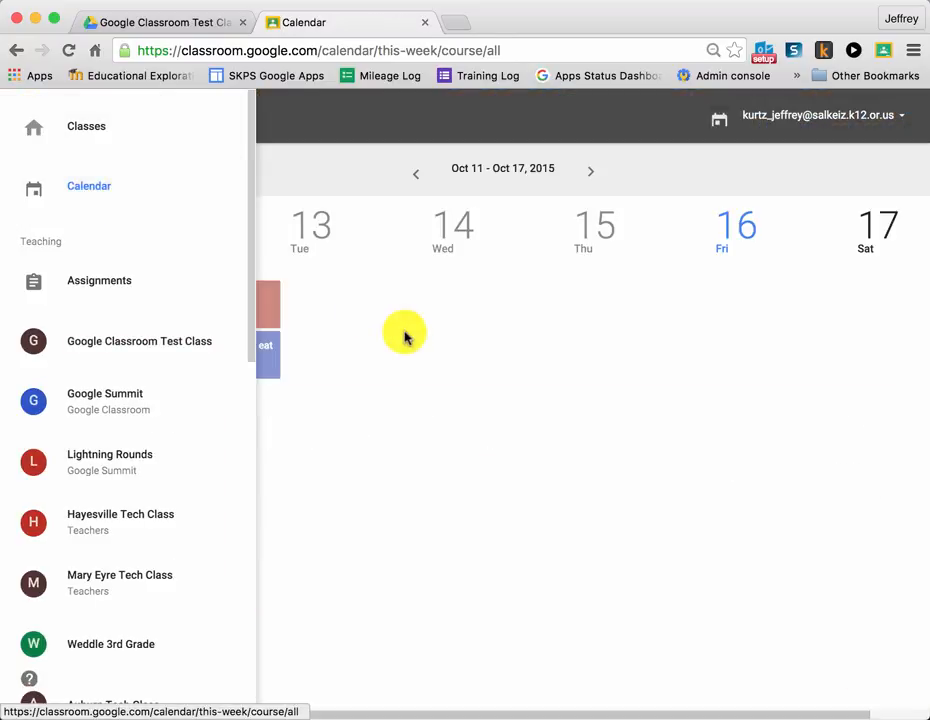
left_click(613, 429)
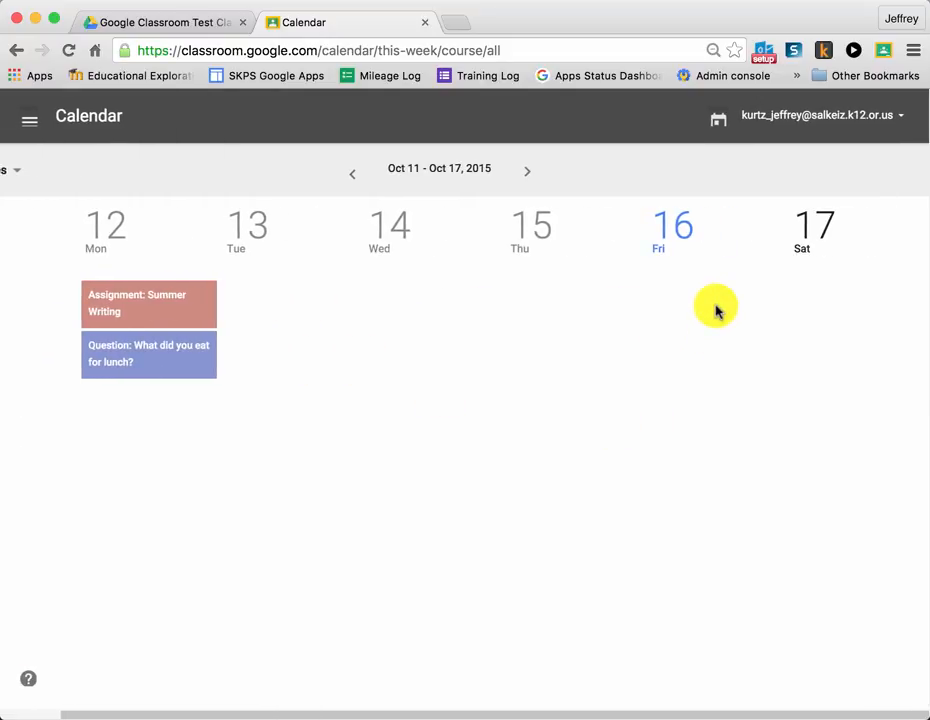
left_click(416, 180)
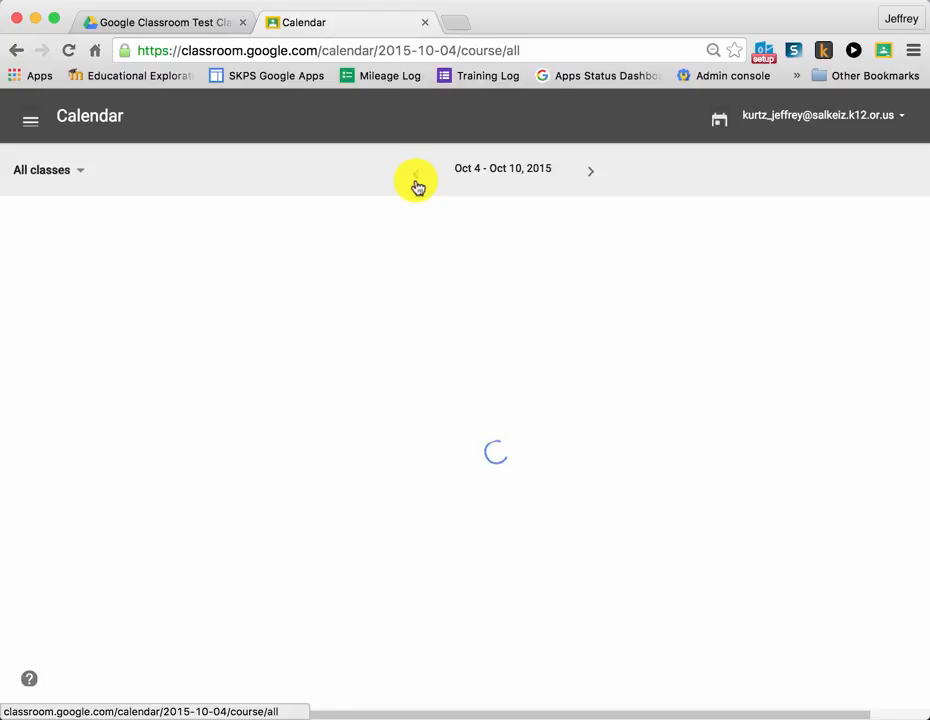
left_click(417, 180)
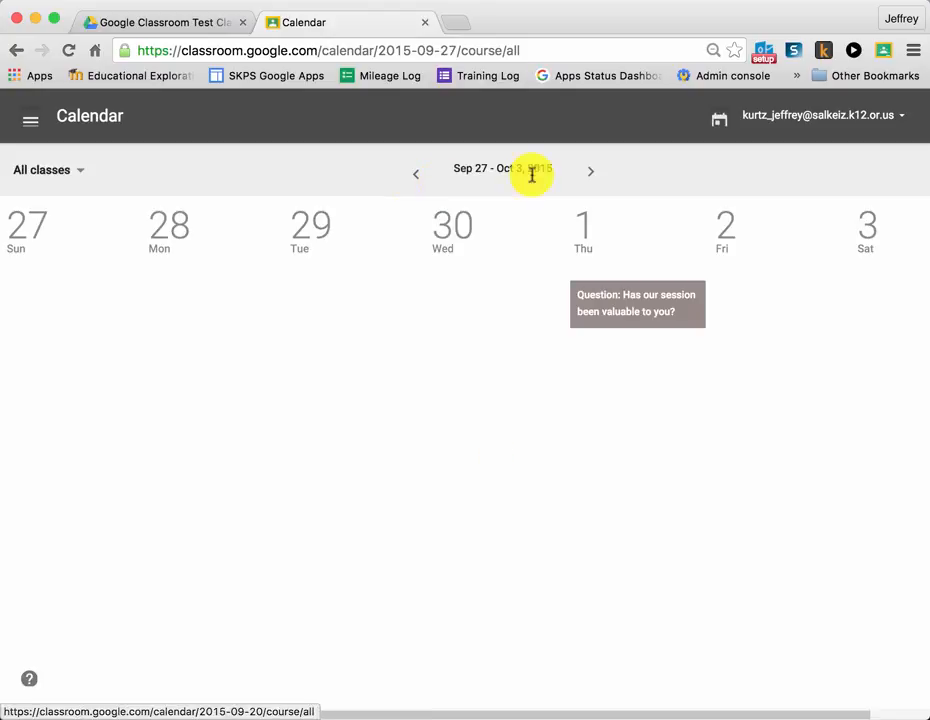
left_click(589, 176)
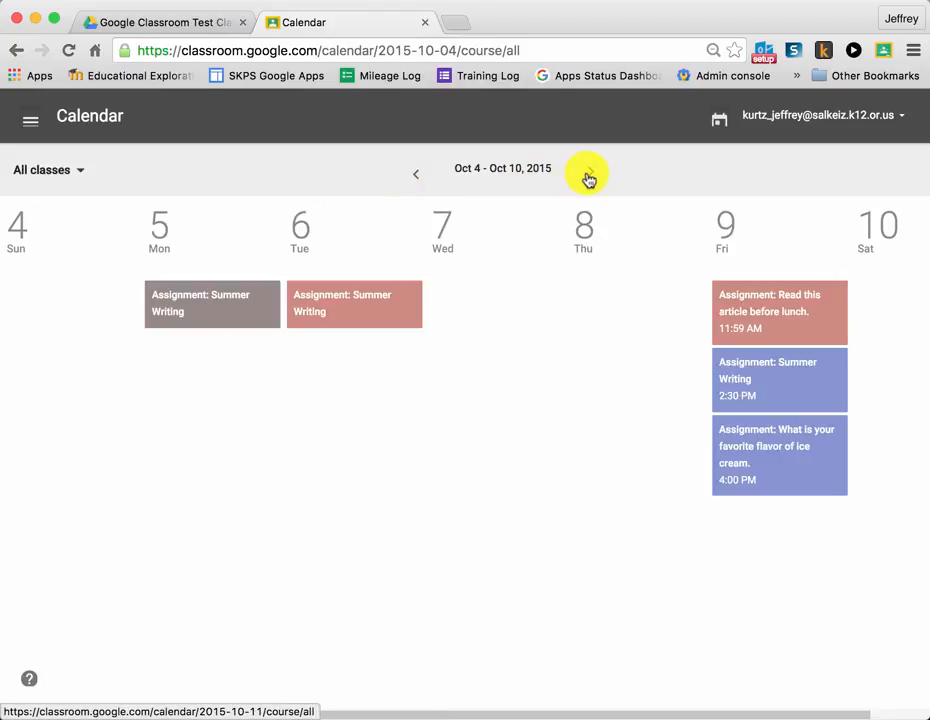
left_click(590, 174)
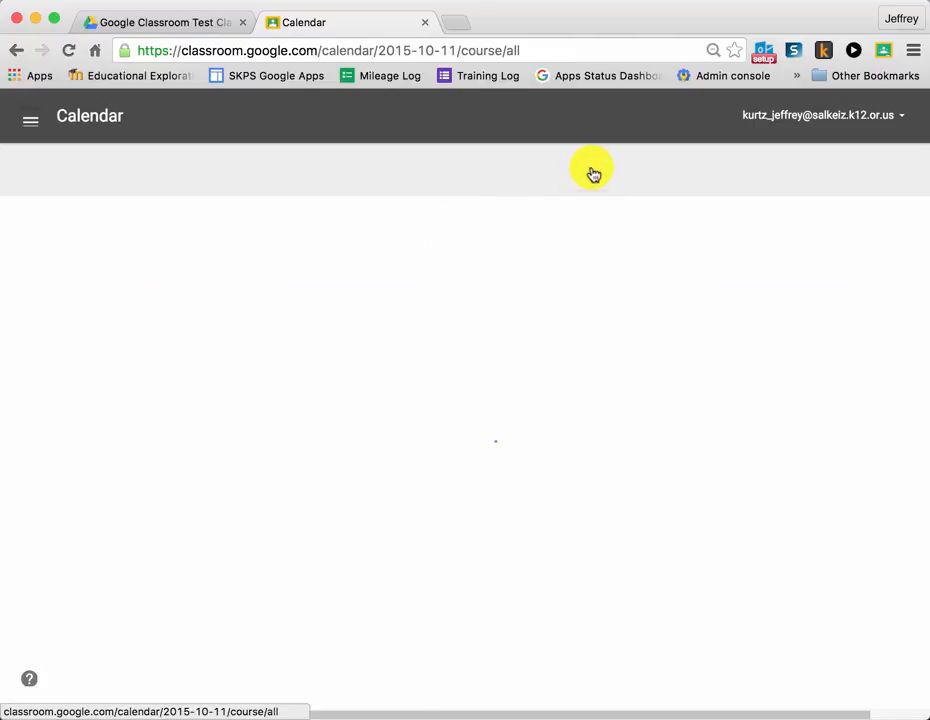
left_click(590, 169)
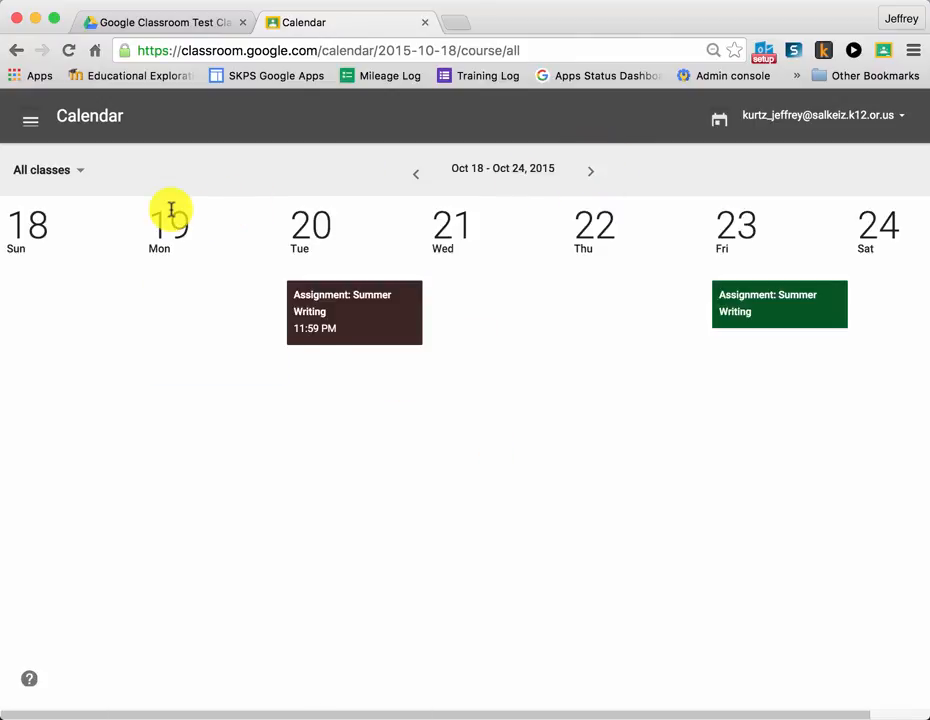
Return to the Google Classroom Test Class stream, and switch to the Google Summit class to review its assignments and announcements
left_click(20, 120)
left_click(126, 341)
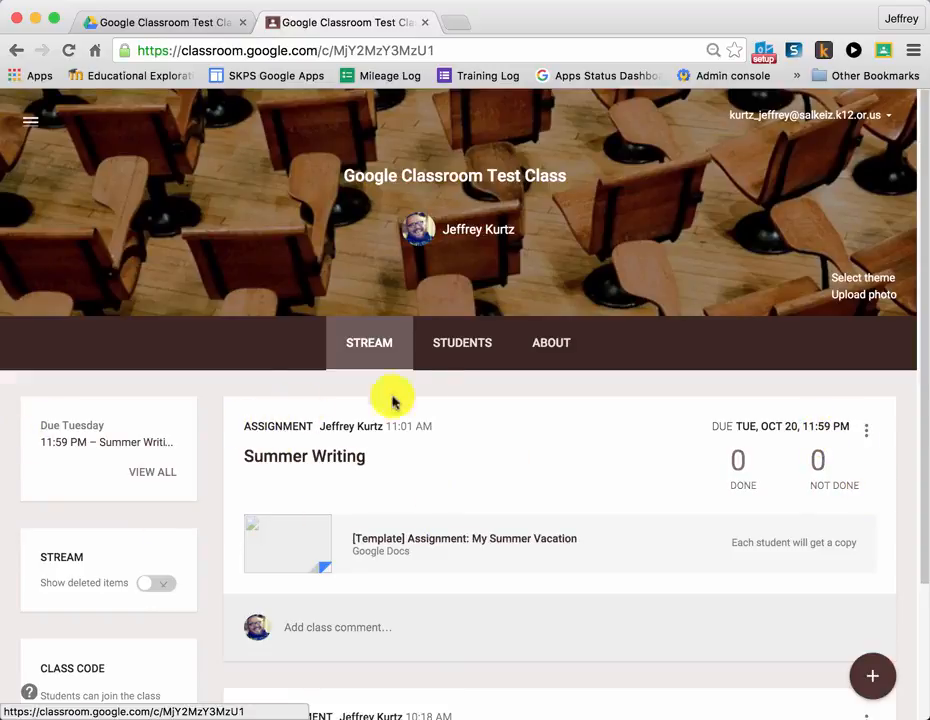
left_click(30, 123)
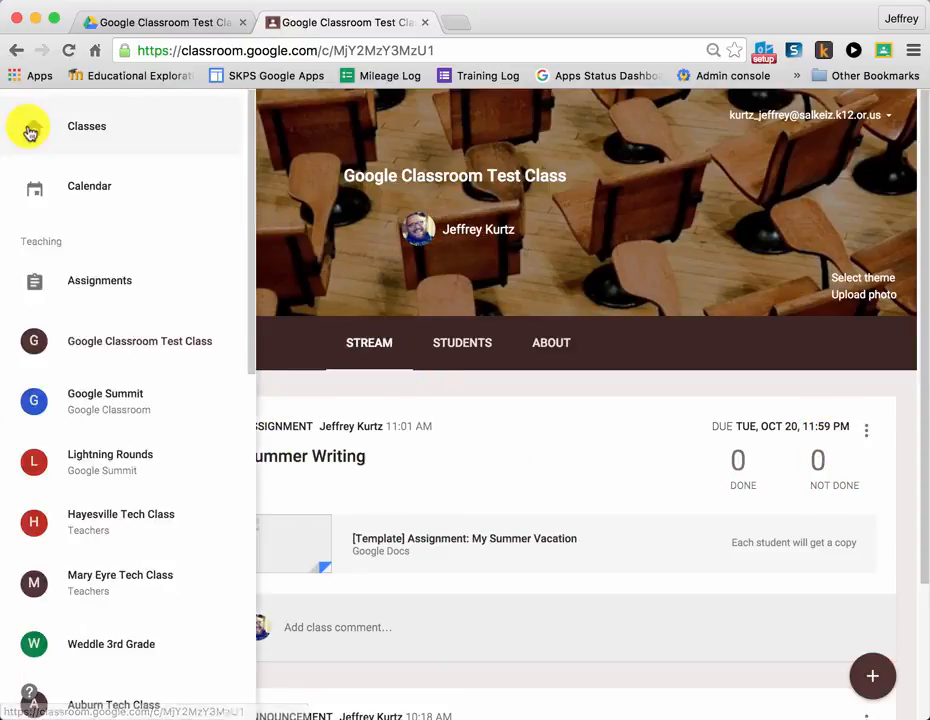
left_click(86, 391)
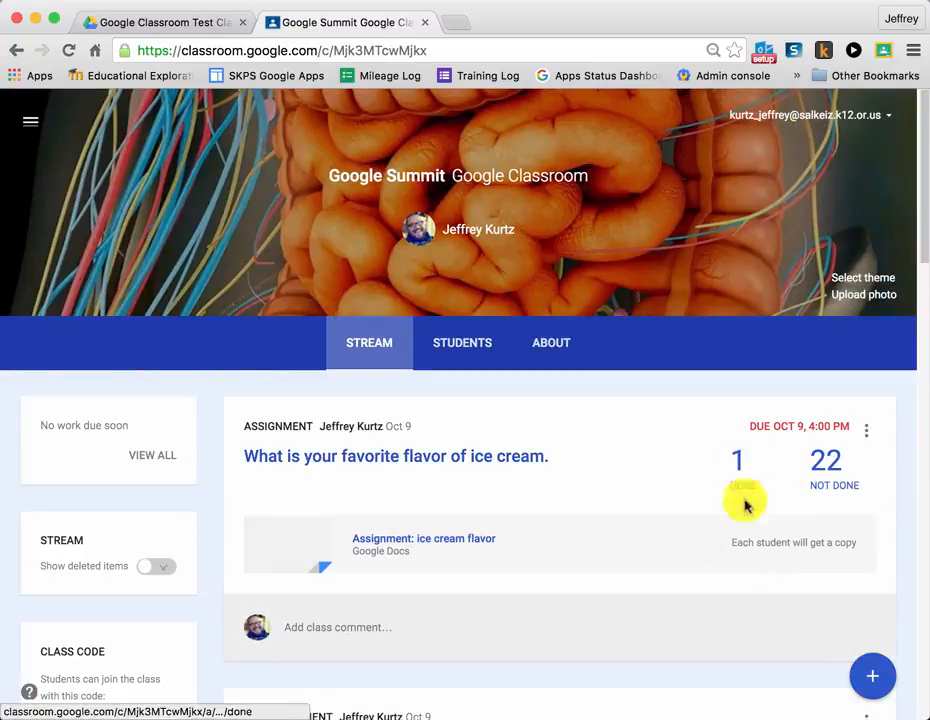
scroll(400, 498, "down", 5)
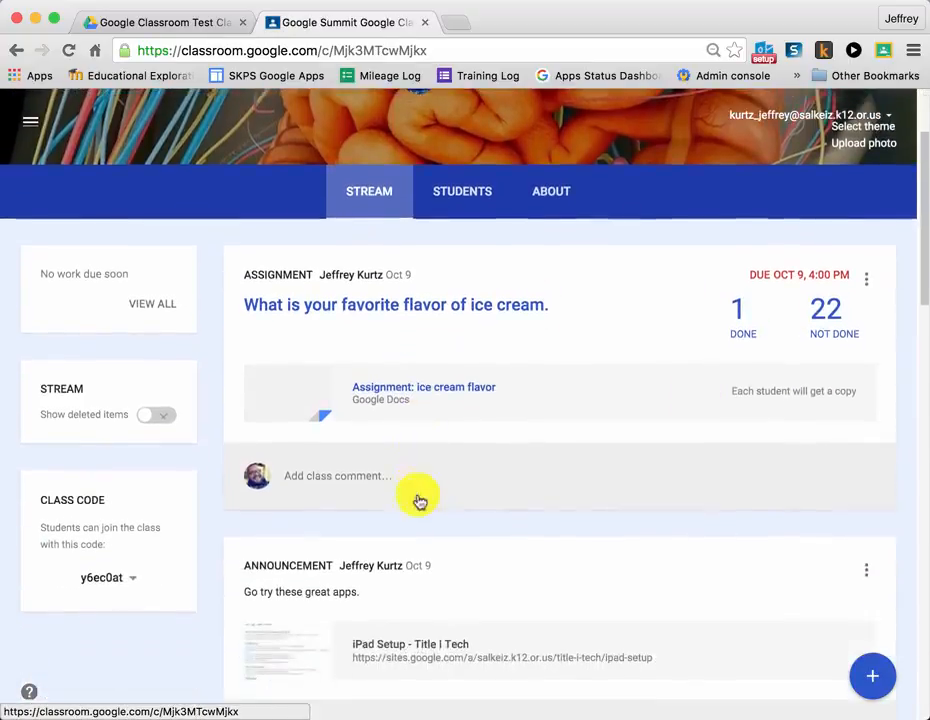
scroll(418, 494, "up", 5)
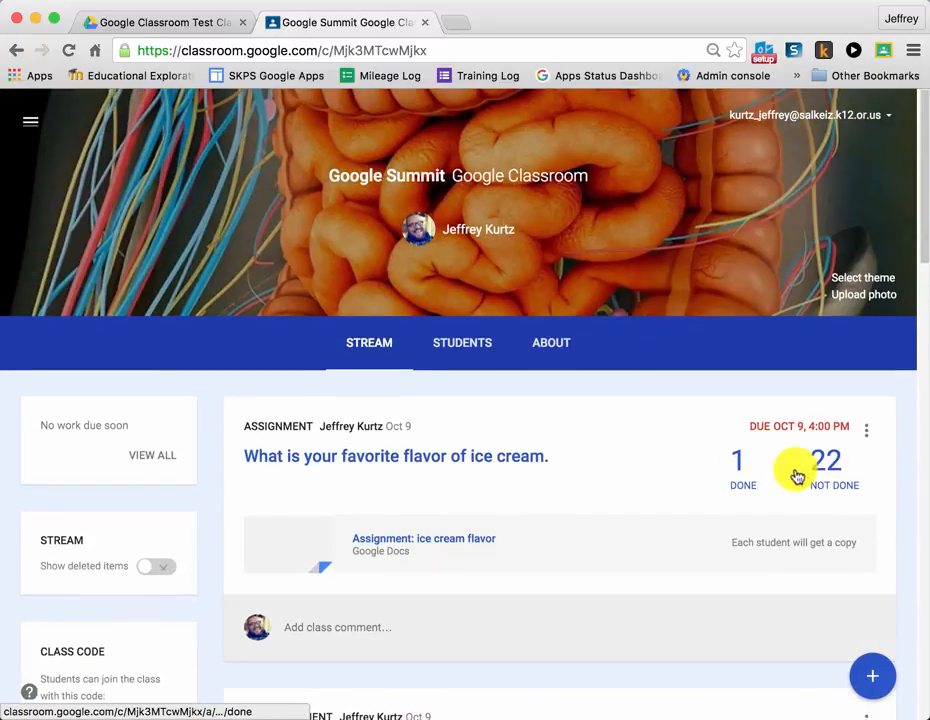
Open the student work for "What is your favorite flavor of ice cream." and give the student listed as done a grade of 100
left_click(797, 476)
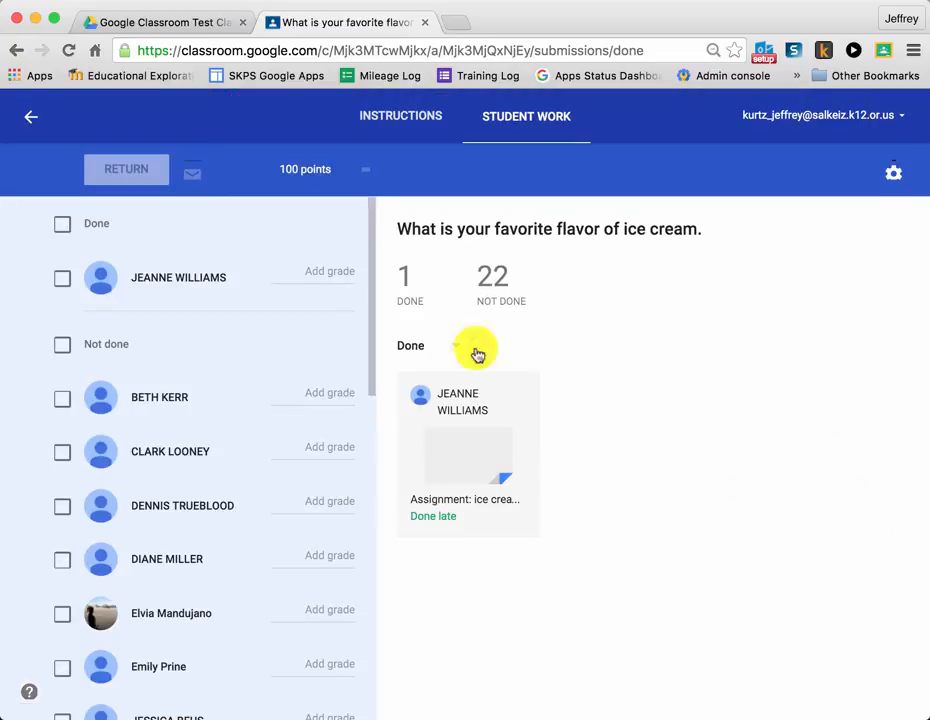
scroll(274, 435, "down", 2)
scroll(274, 435, "down", 10)
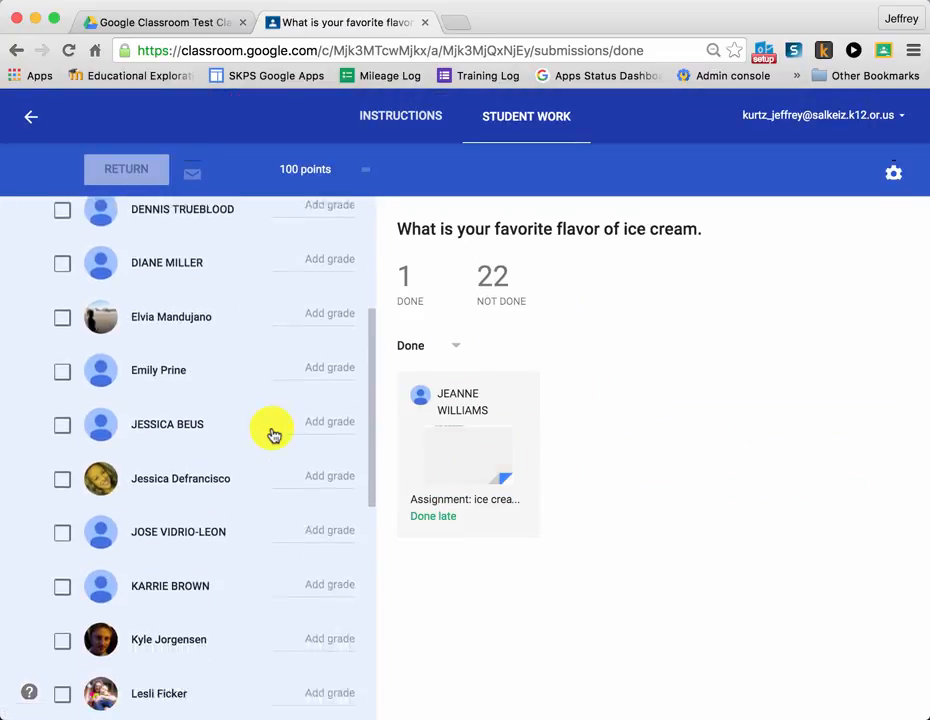
scroll(274, 435, "up", 10)
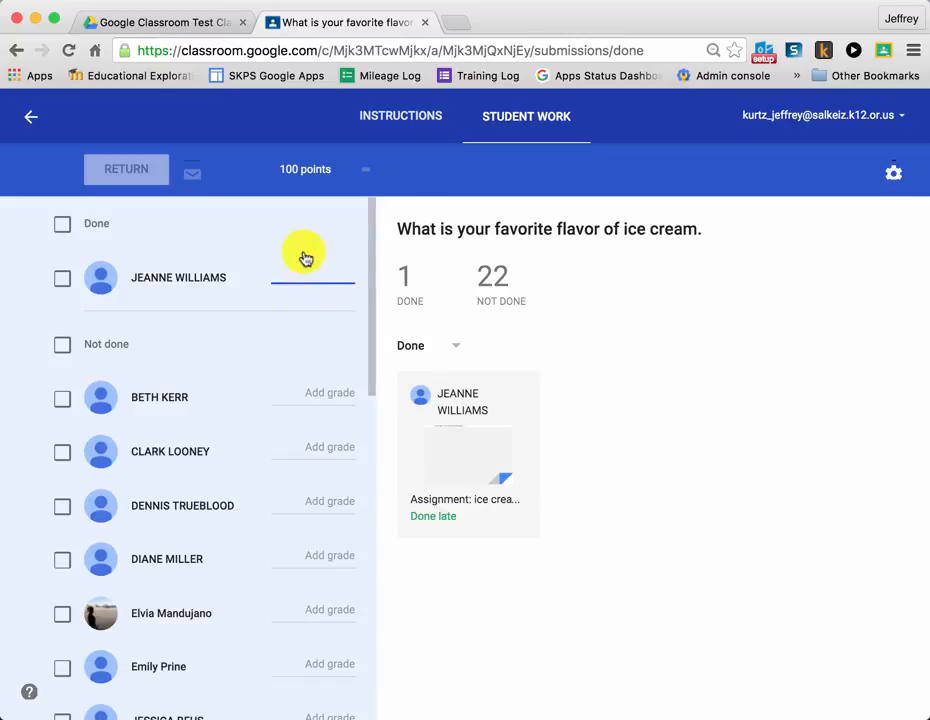
type("100/100")
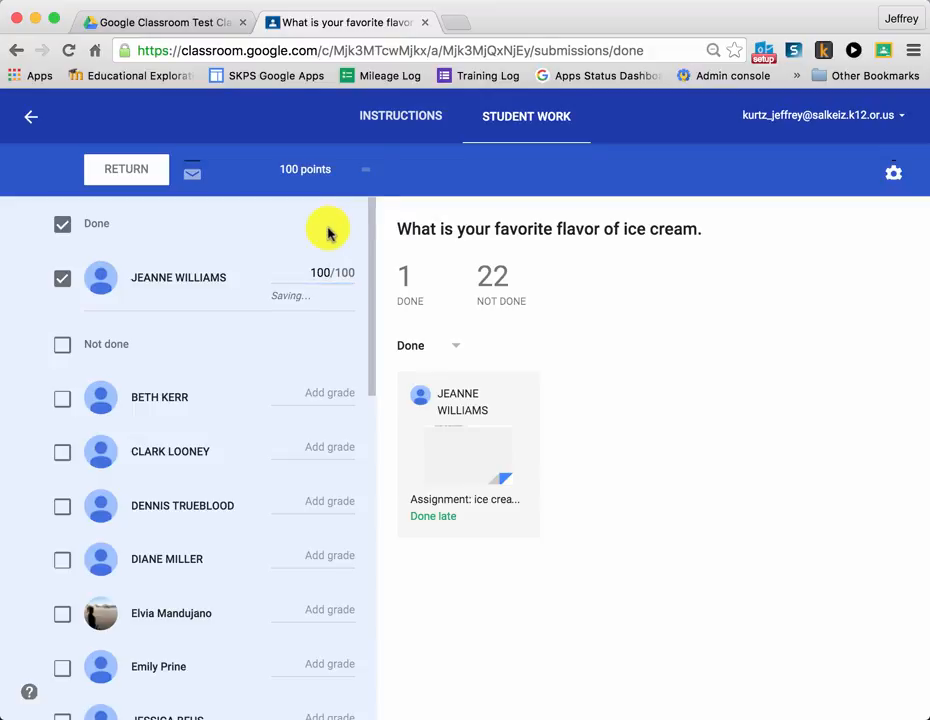
Set the ice cream assignment's total point value to 30 and confirm the update
left_click(327, 170)
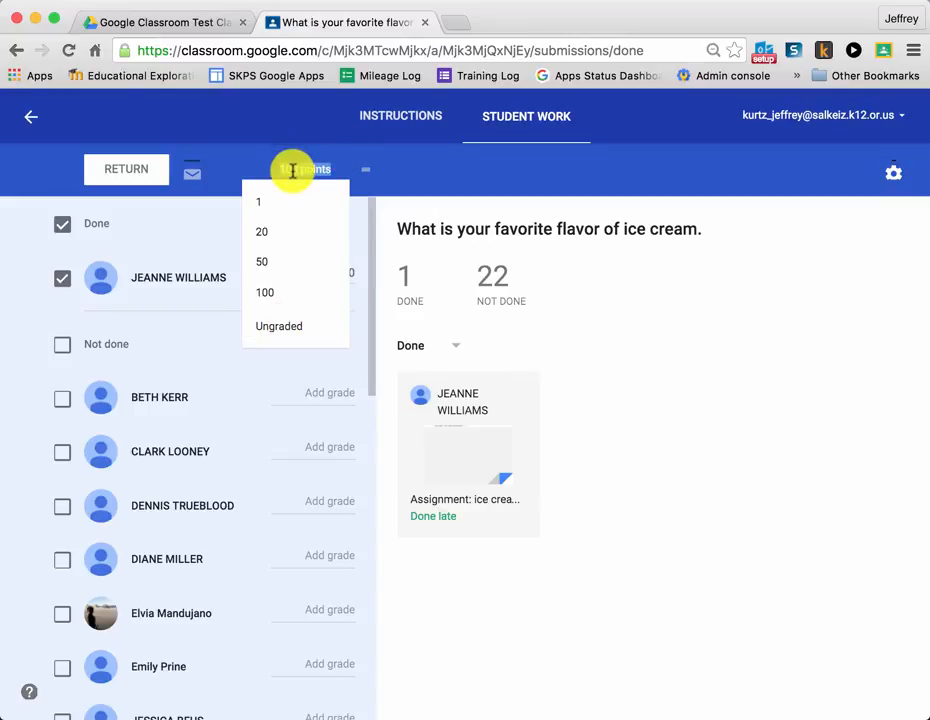
type("30")
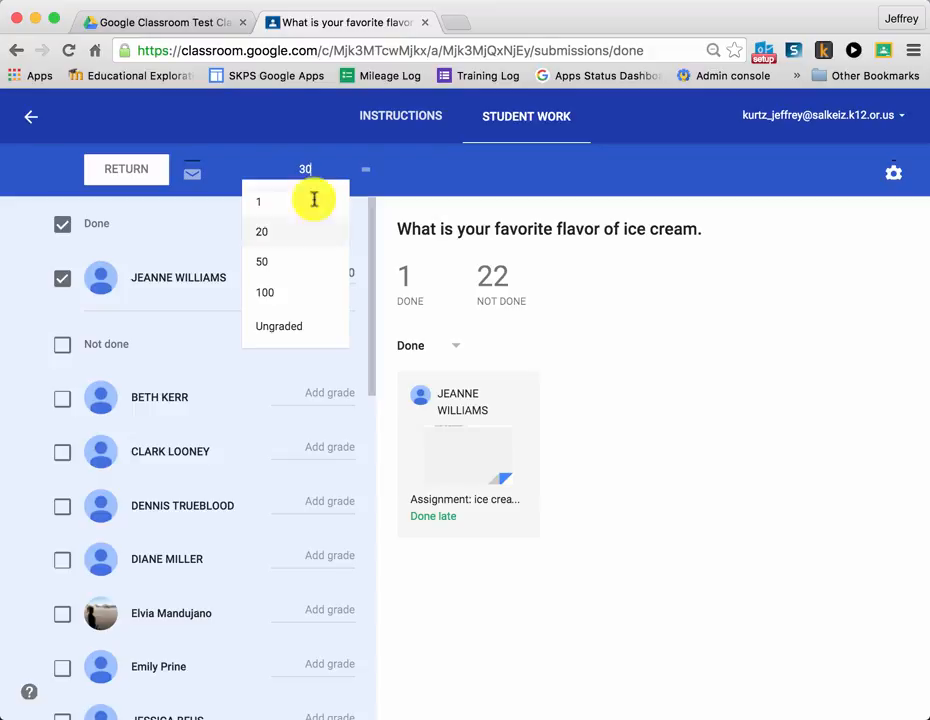
key("Return")
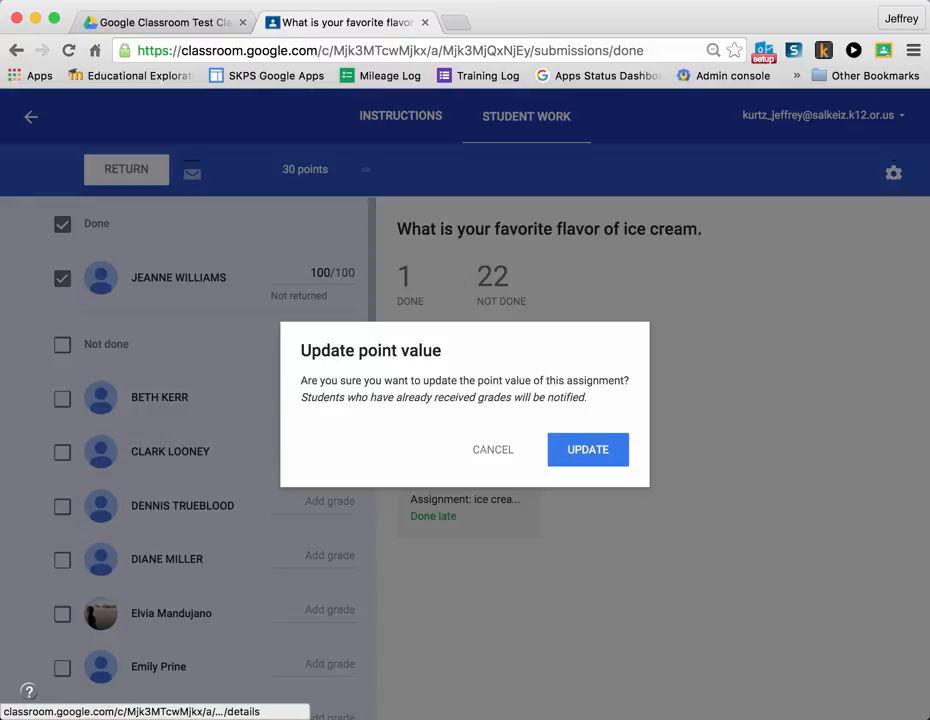
left_click(597, 451)
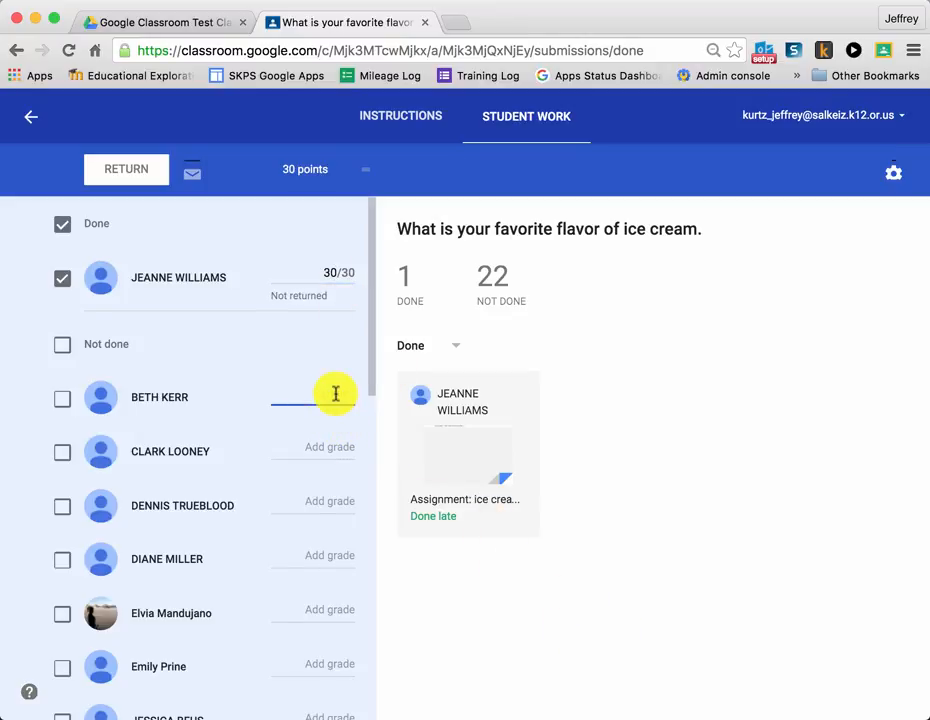
Leave the third listed student's grade blank and start returning the graded work to the two selected students
left_click(331, 449)
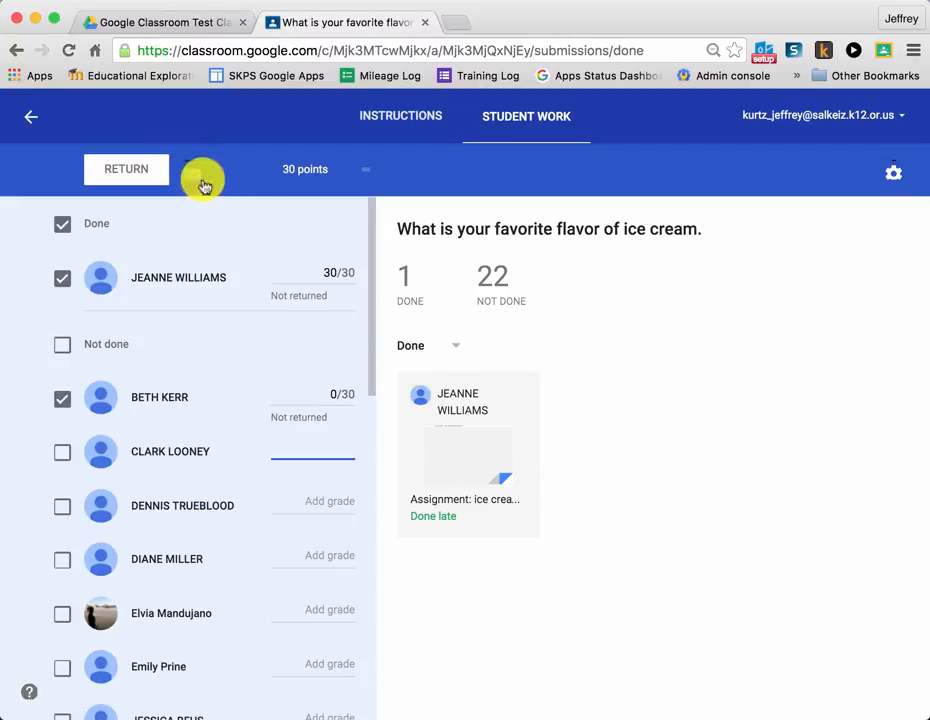
left_click(138, 176)
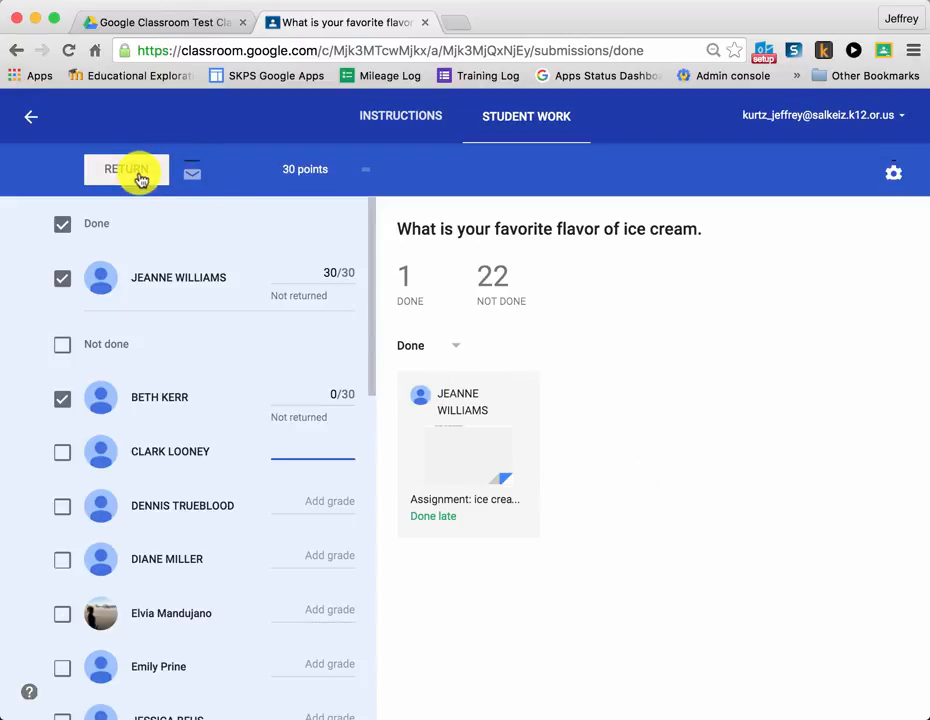